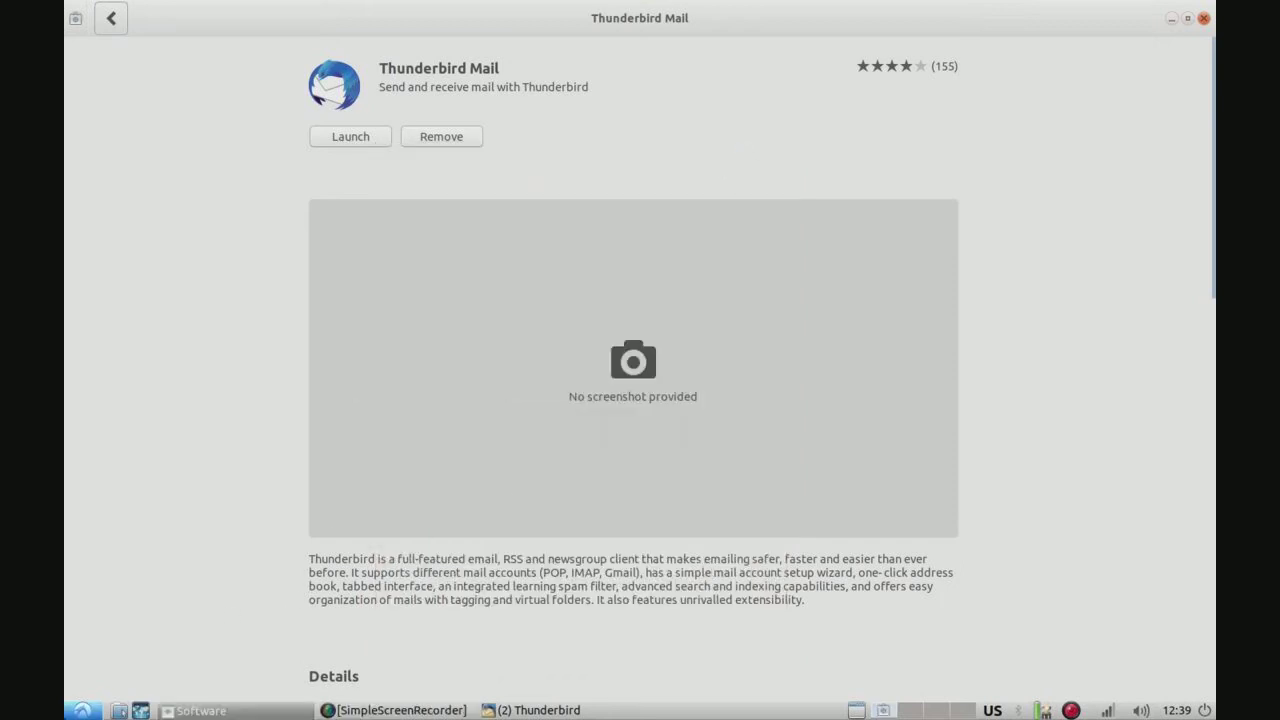
{"action": "left_click", "coordinate": [82, 710]}
{"action": "mouse_move", "coordinate": [139, 605]}
{"action": "left_click", "coordinate": [67, 706]}
{"action": "mouse_move", "coordinate": [96, 626]}
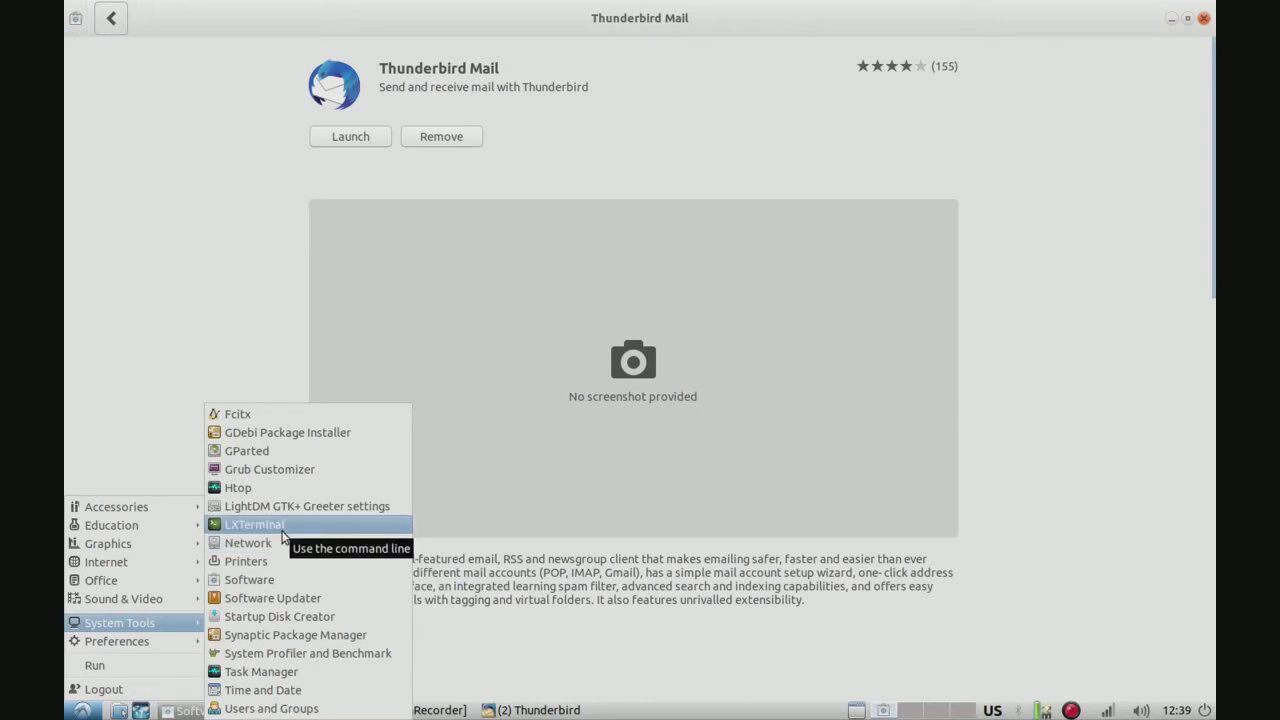
{"action": "left_click", "coordinate": [228, 360]}
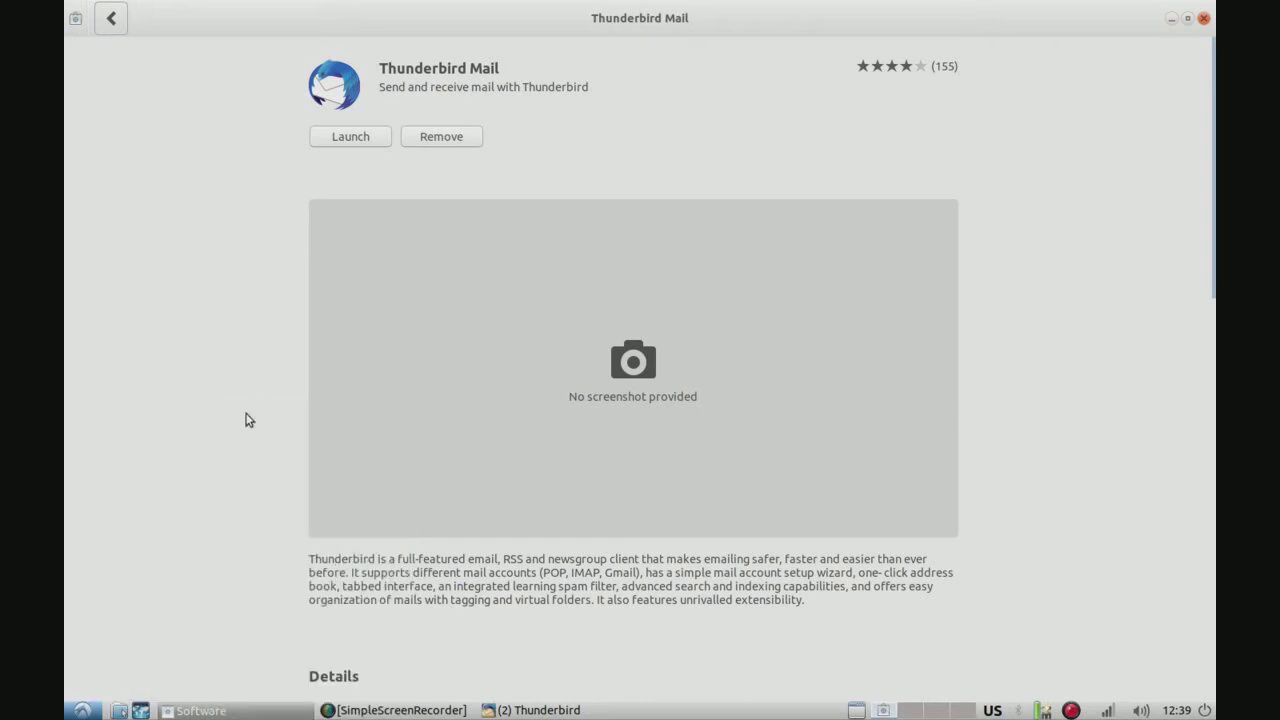
Step: Close Lubuntu Software and restore the SimpleScreenRecorder window from the taskbar
{"action": "left_click", "coordinate": [1205, 19]}
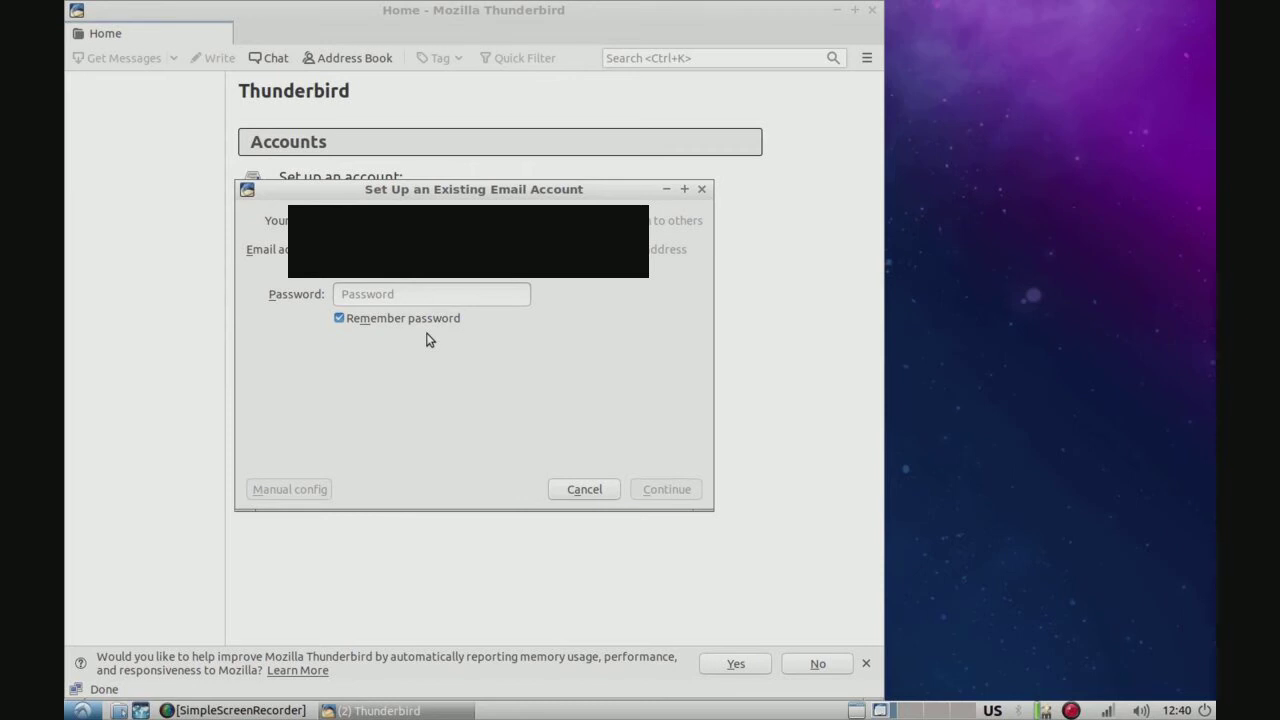
{"action": "left_click", "coordinate": [233, 710]}
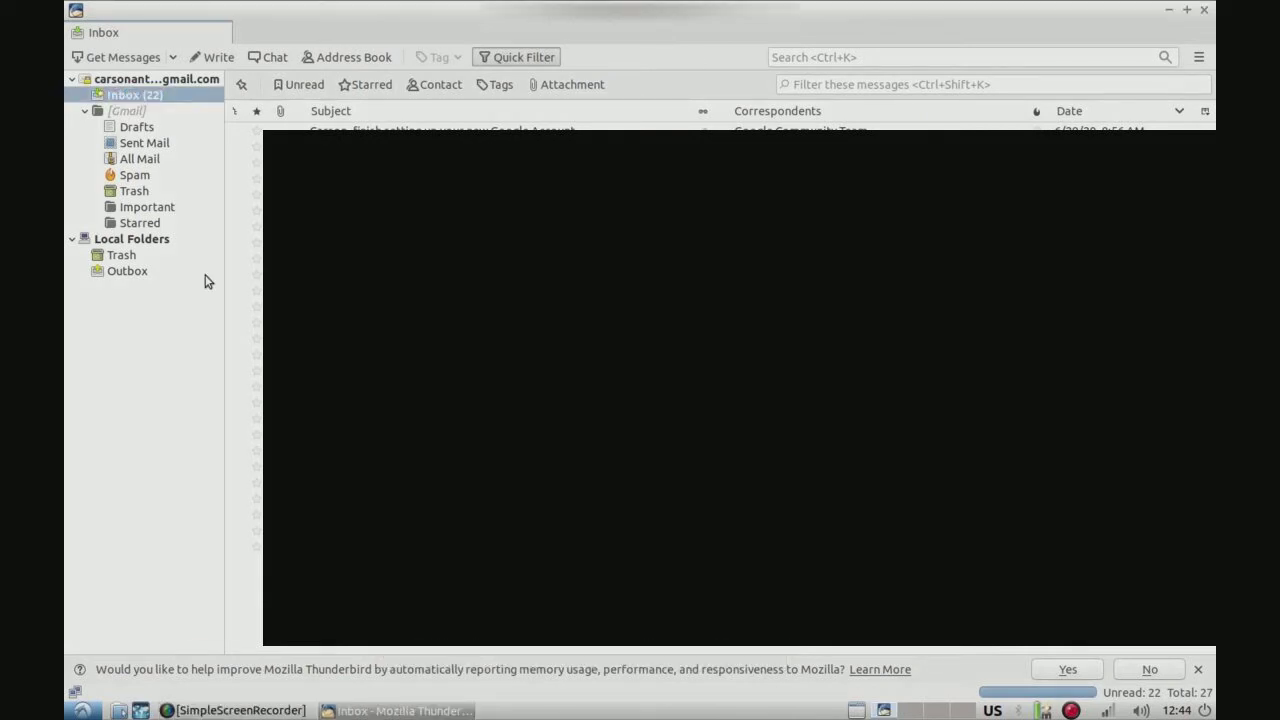
Step: Browse the [Gmail], Drafts, Sent Mail, All Mail, Spam, Trash and Starred folders, ending on All Mail
{"action": "left_click", "coordinate": [145, 112]}
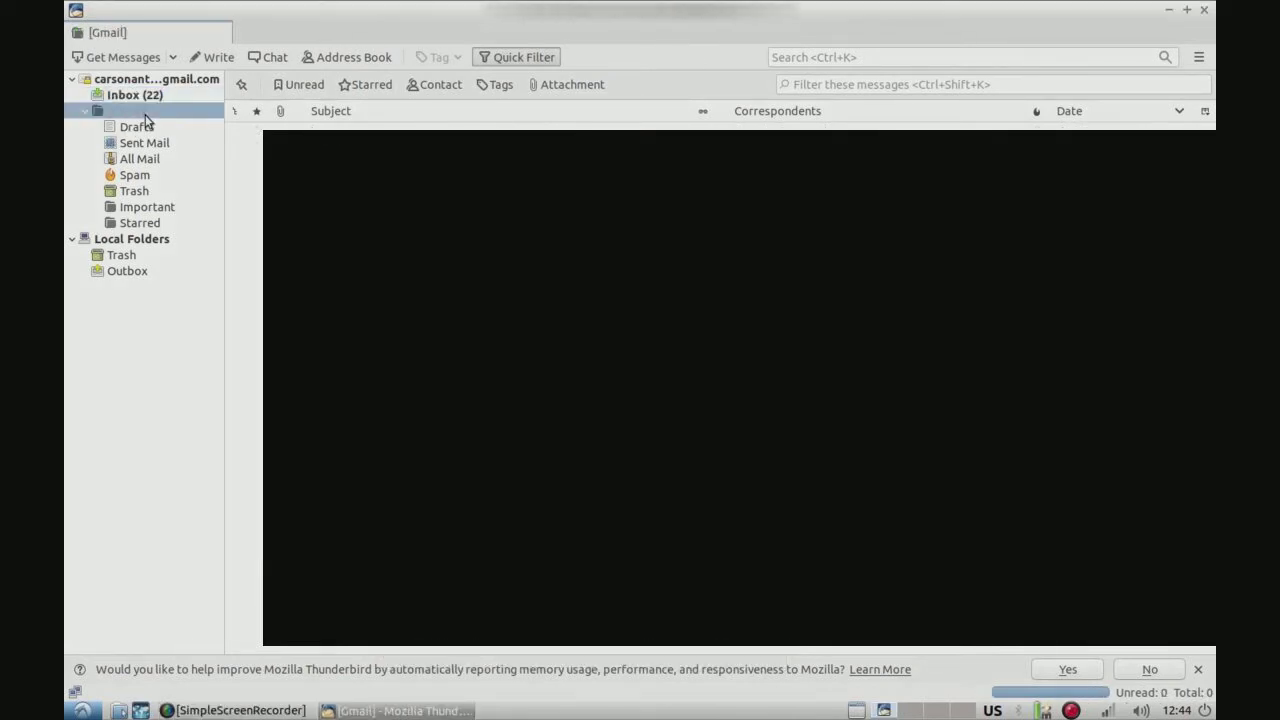
{"action": "left_click", "coordinate": [137, 127]}
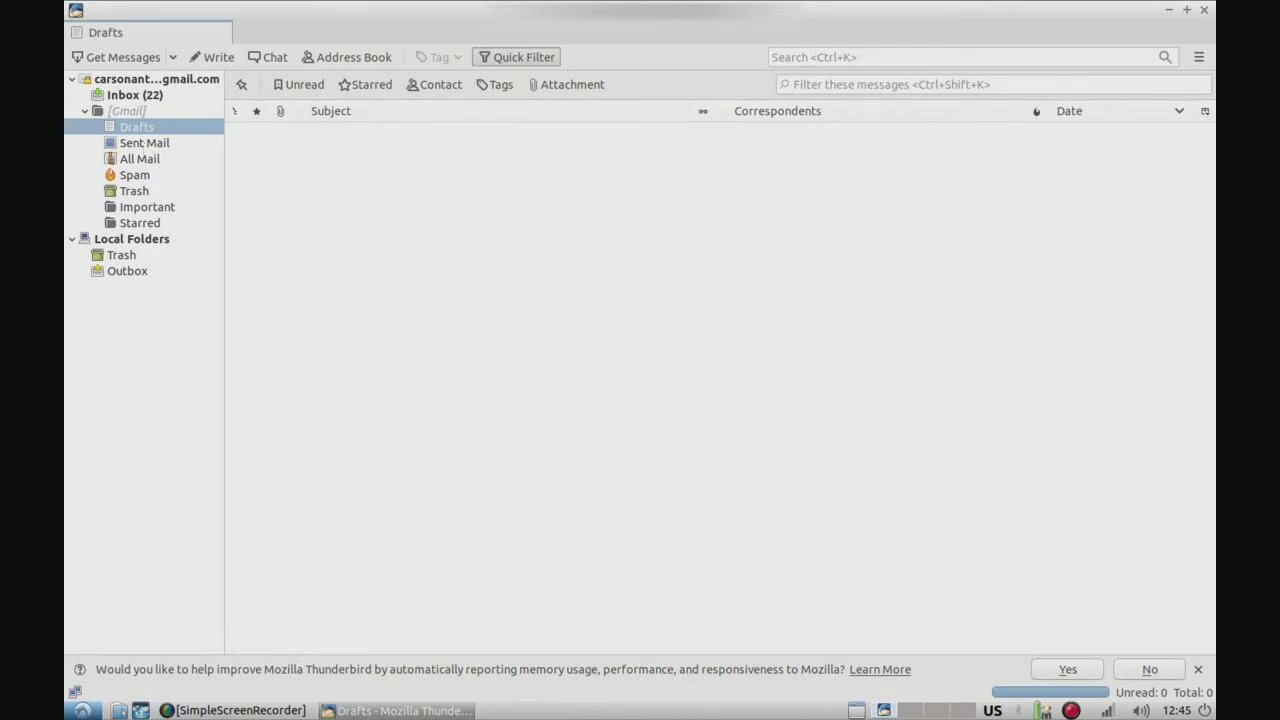
{"action": "left_click", "coordinate": [145, 146]}
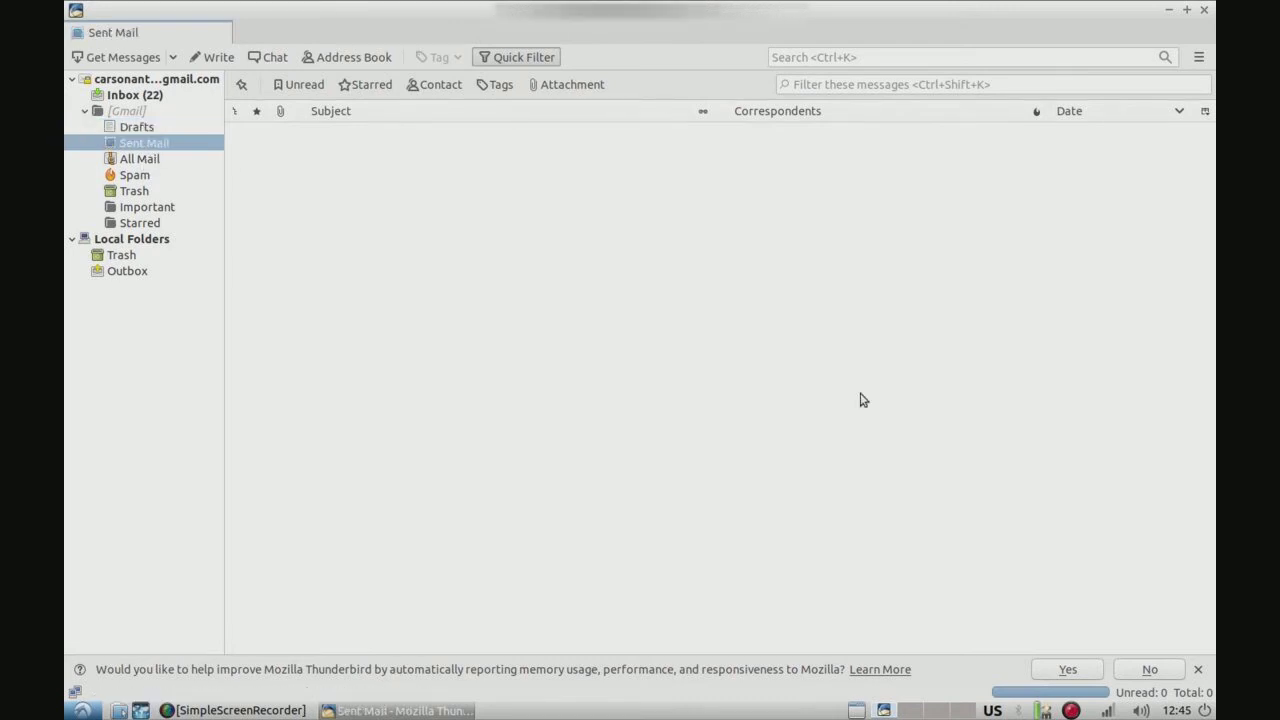
{"action": "left_click", "coordinate": [140, 161]}
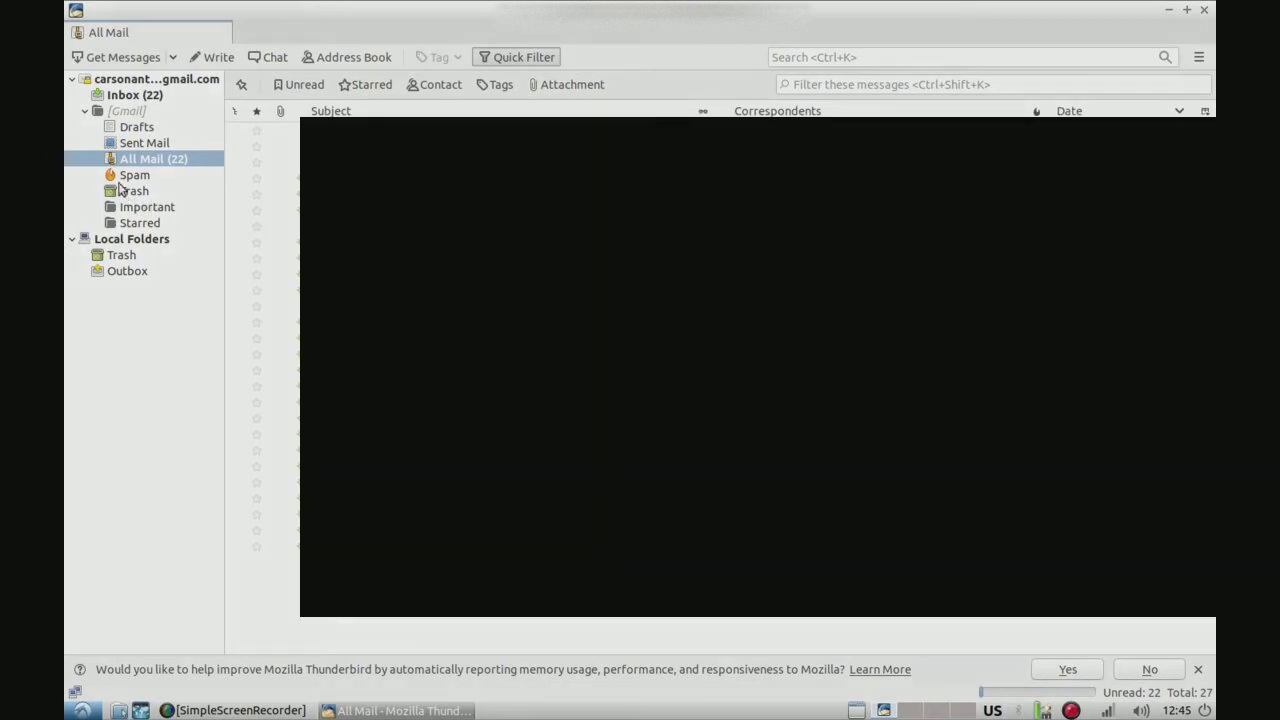
{"action": "left_click", "coordinate": [130, 178]}
{"action": "left_click", "coordinate": [134, 191]}
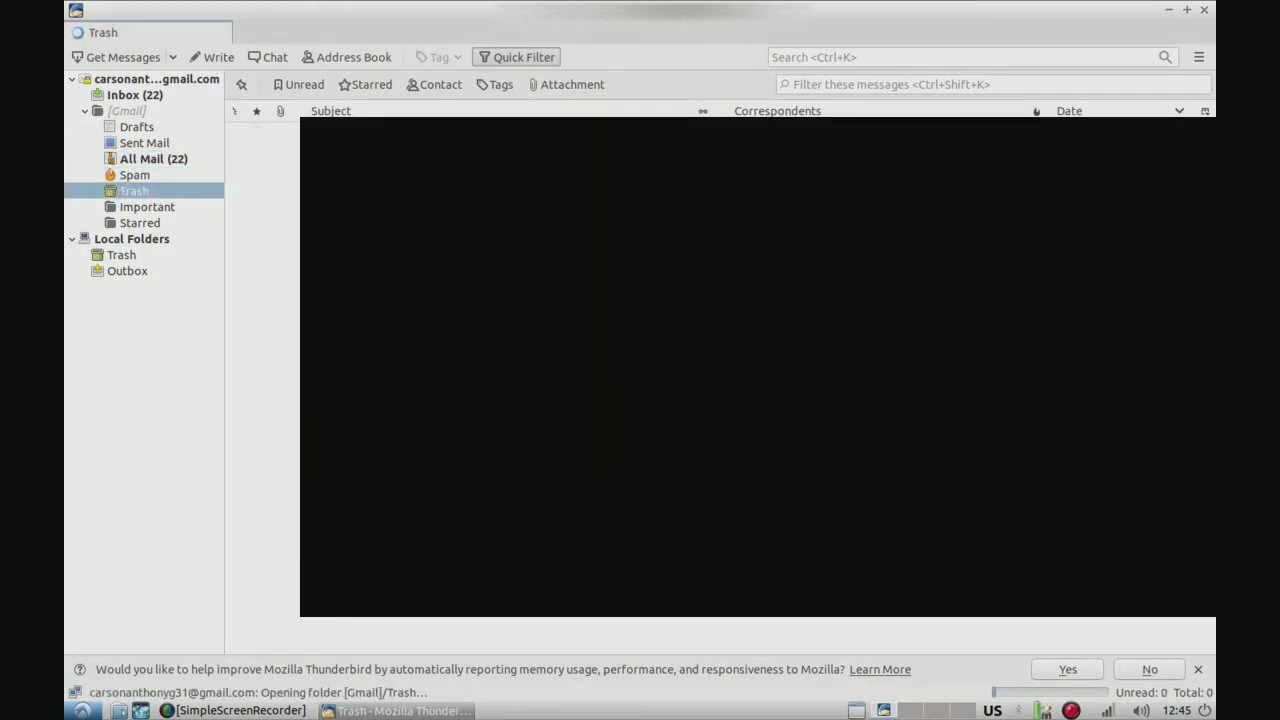
{"action": "left_click", "coordinate": [140, 223]}
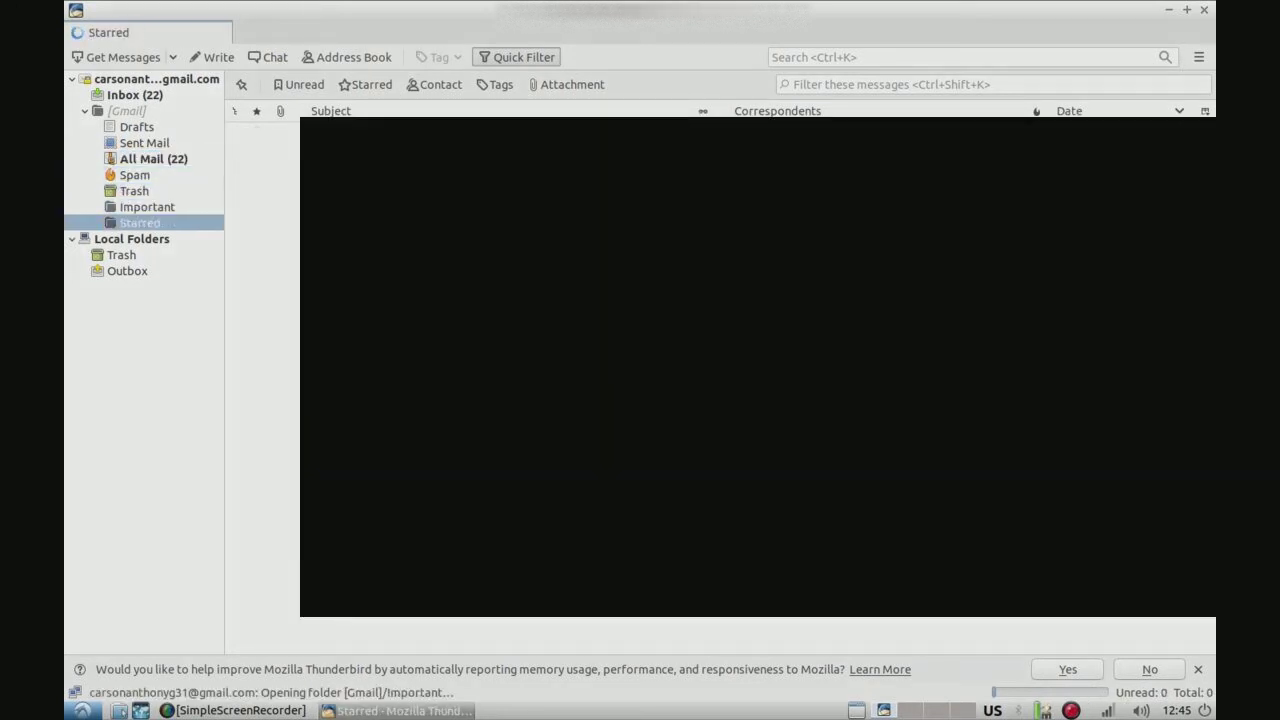
{"action": "left_click", "coordinate": [150, 159]}
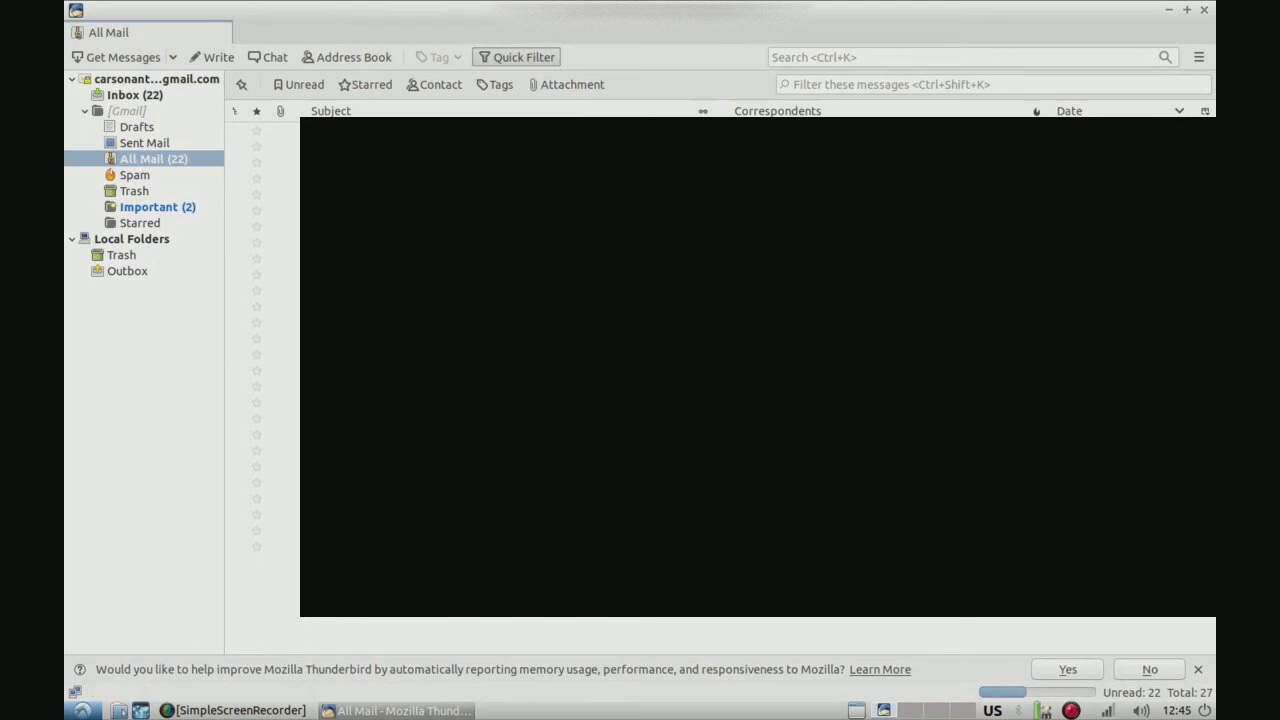
Step: Read the 'A perfectly cheesy pick-me-up' Taco Bell email and a second one in tabs, then close both
{"action": "double_click", "coordinate": [745, 356]}
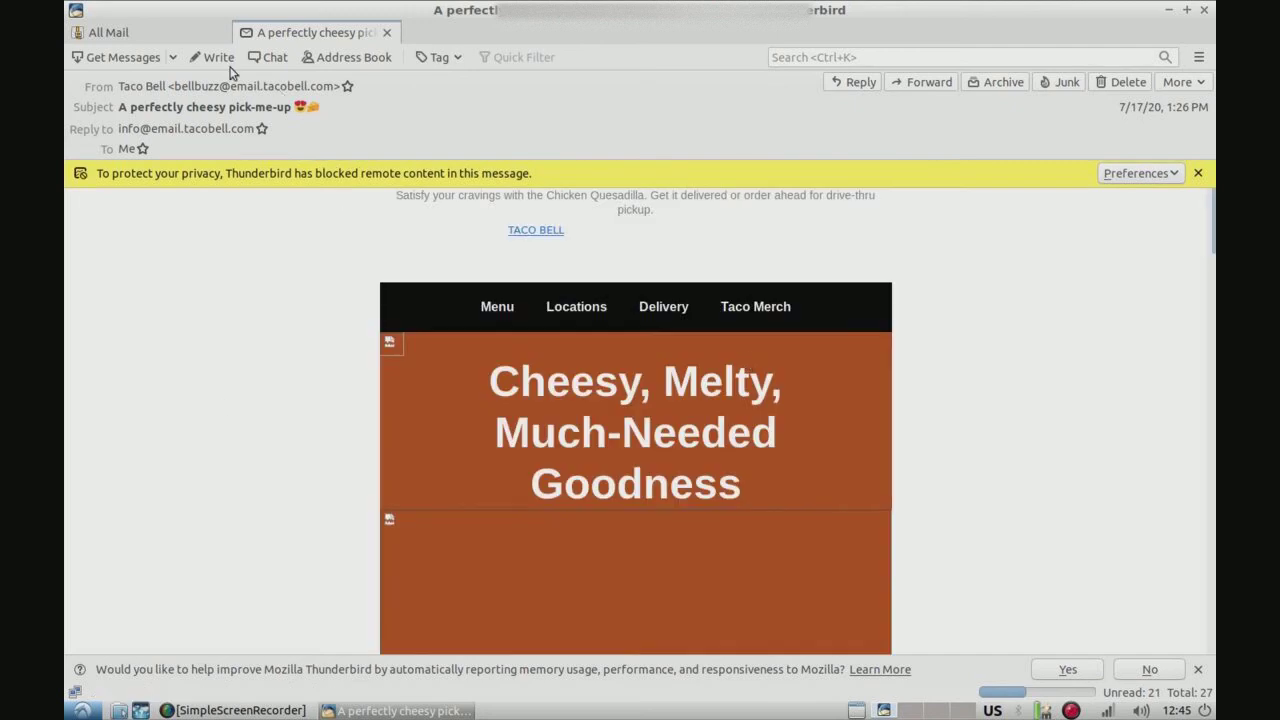
{"action": "left_click", "coordinate": [207, 31]}
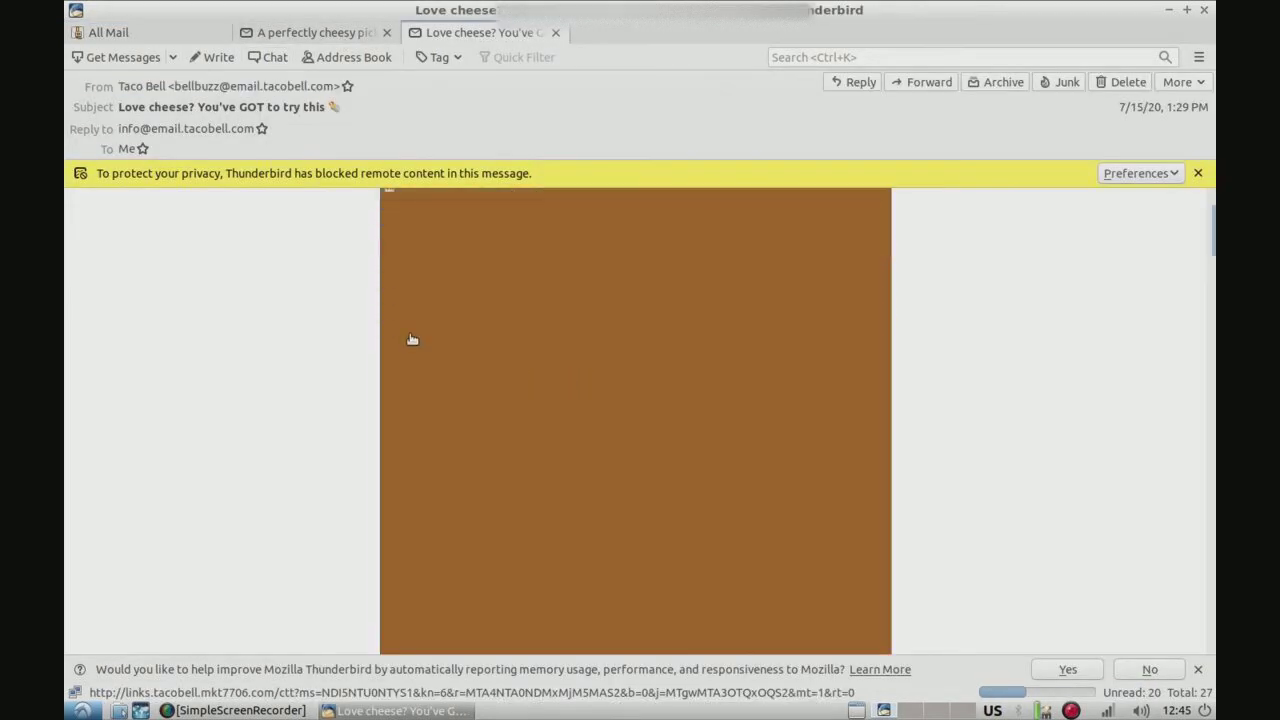
{"action": "scroll", "coordinate": [325, 323], "scroll_direction": "up", "scroll_amount": 2}
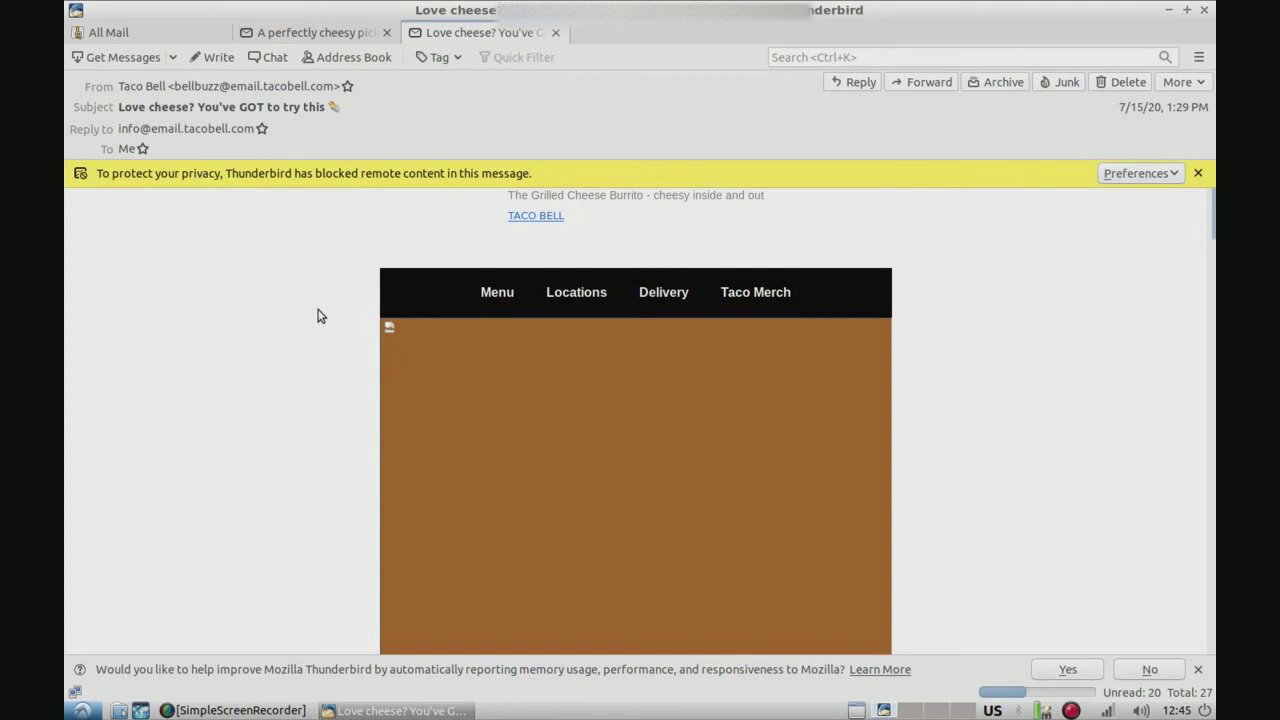
{"action": "scroll", "coordinate": [320, 314], "scroll_direction": "down", "scroll_amount": 5}
{"action": "left_click", "coordinate": [387, 32]}
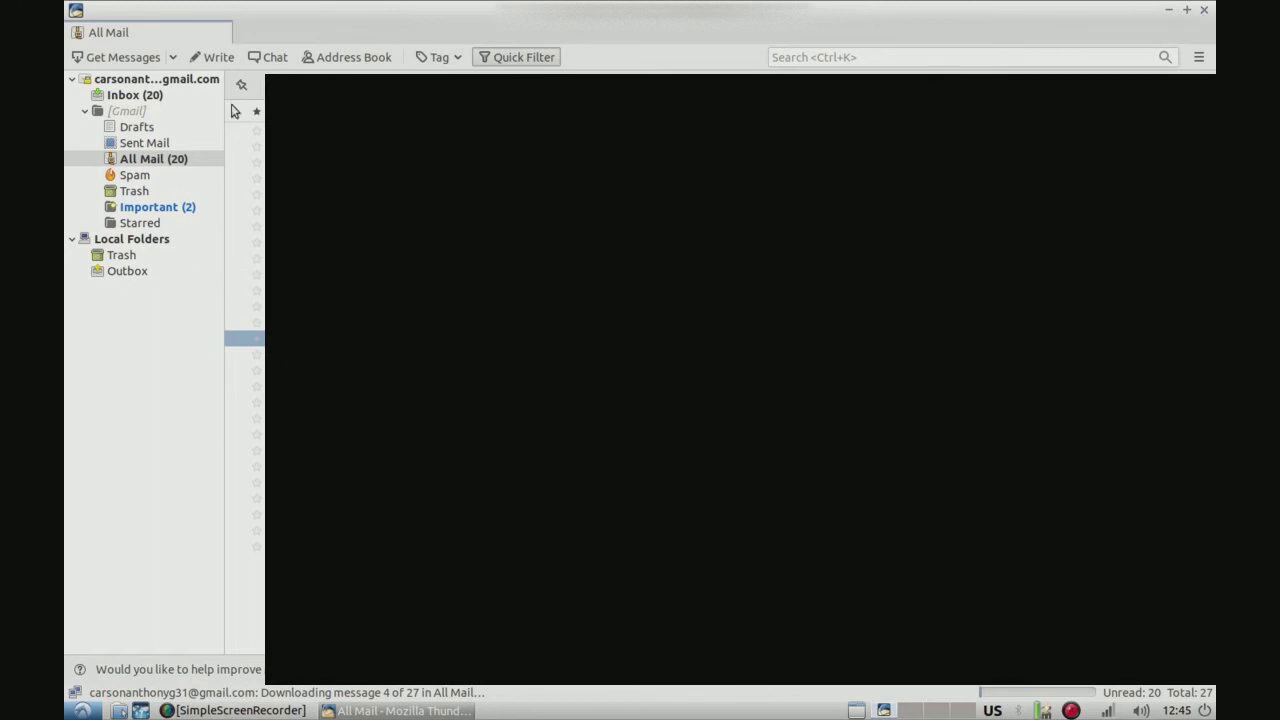
Step: Show the Gmail account overview page and view its offline settings without changes
{"action": "left_click", "coordinate": [190, 80]}
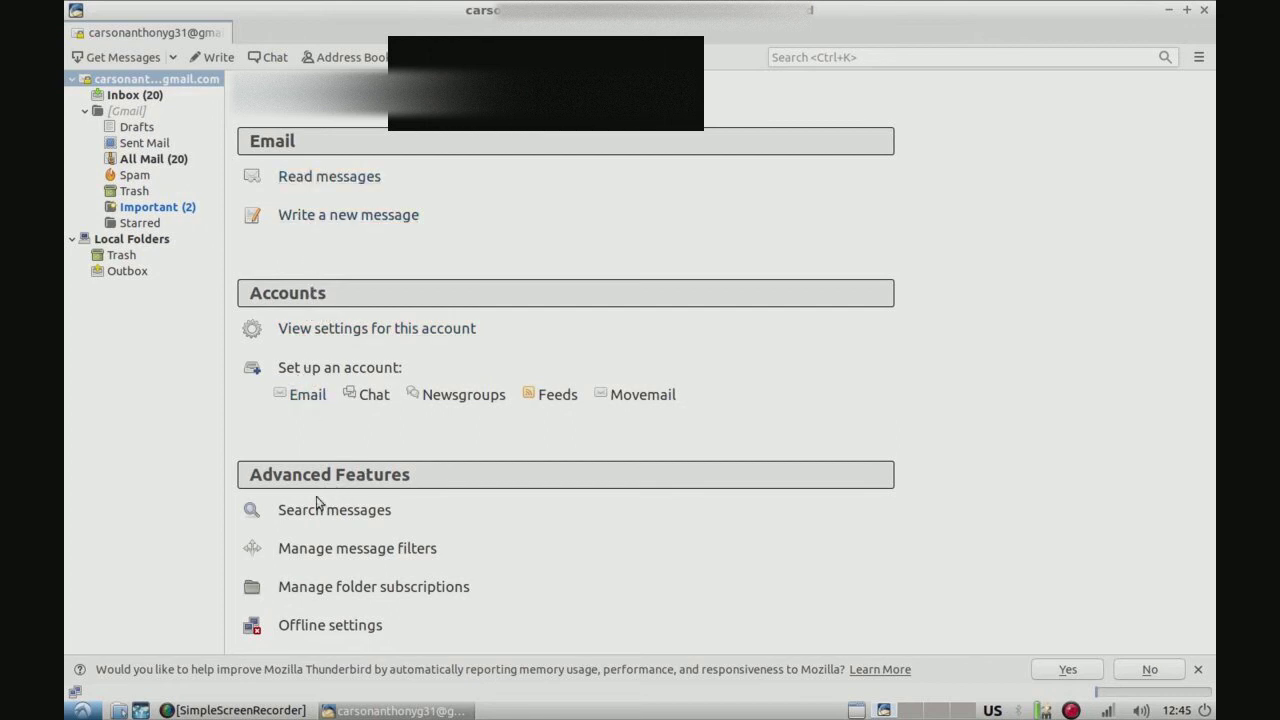
{"action": "left_click", "coordinate": [300, 627]}
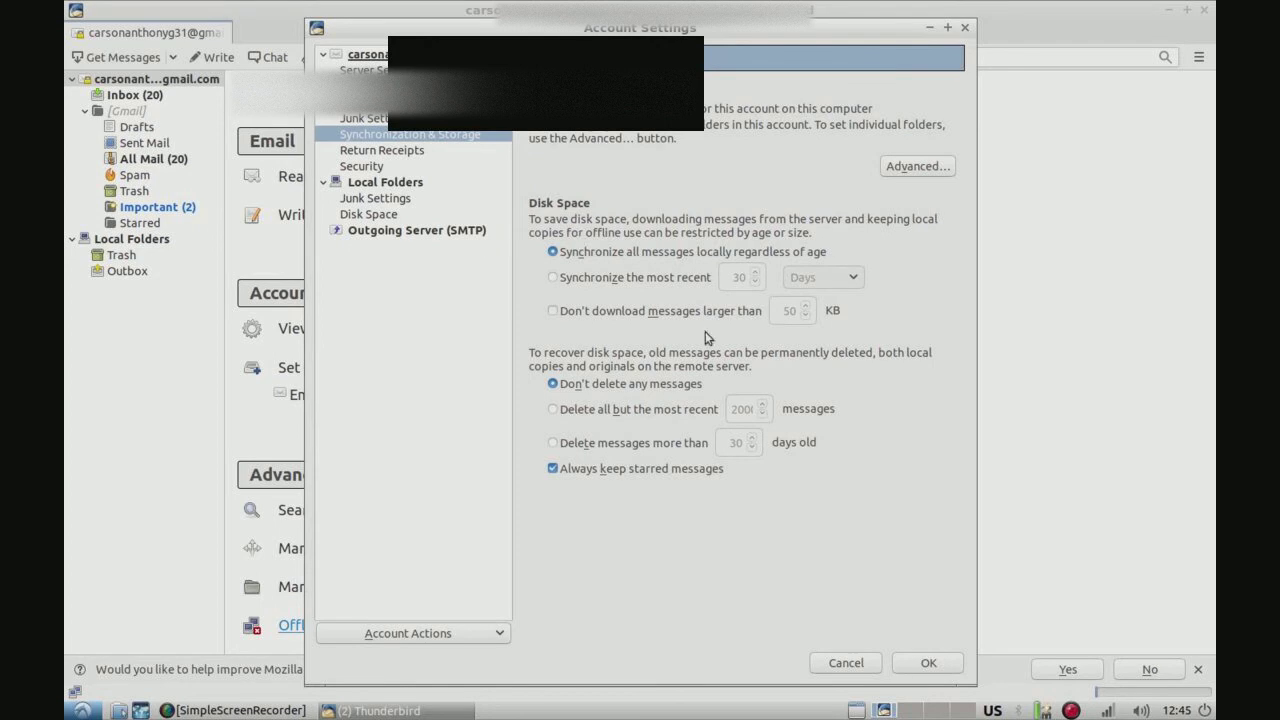
{"action": "left_click", "coordinate": [832, 655]}
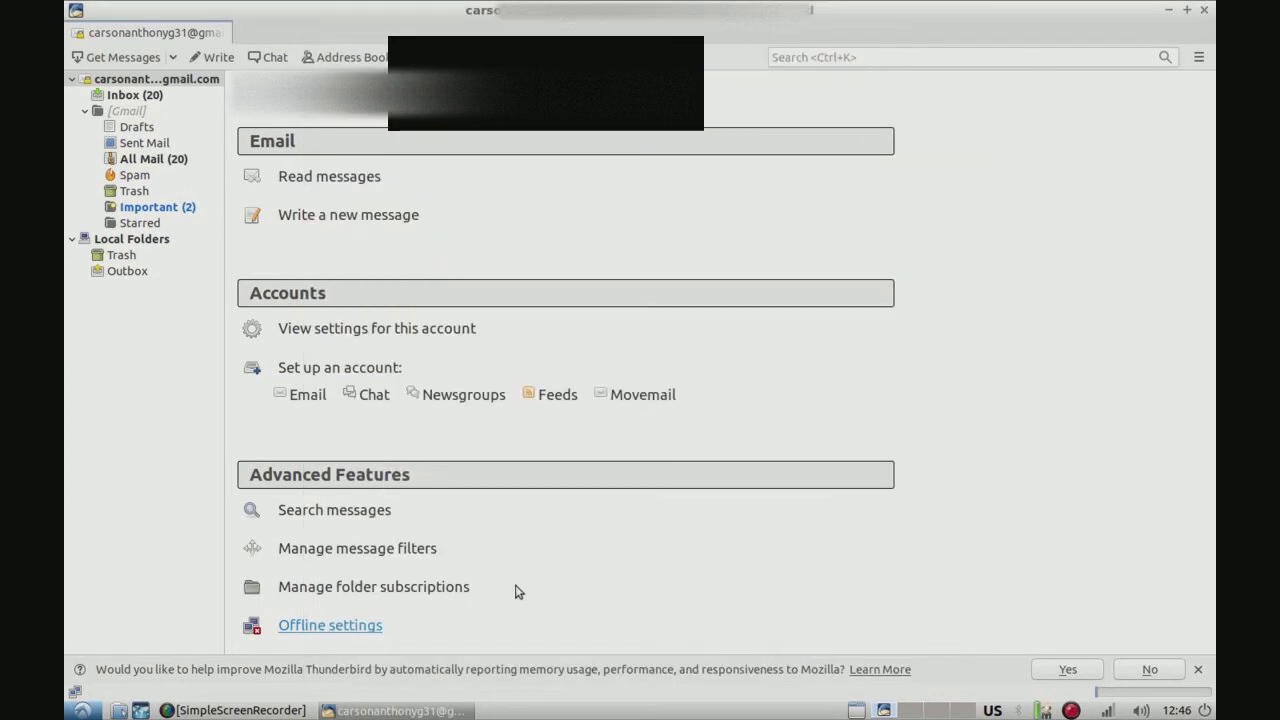
Step: Look at the folder subscriptions and the empty message filter list, closing both unchanged
{"action": "left_click", "coordinate": [362, 589]}
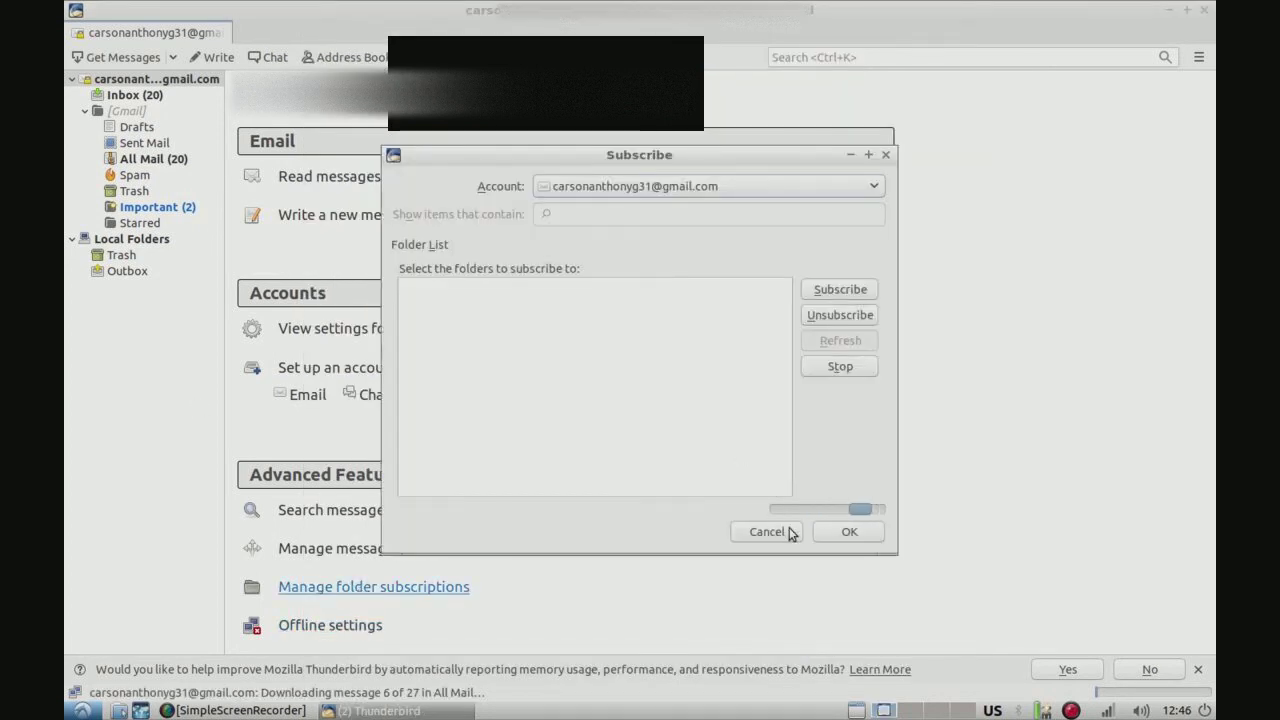
{"action": "left_click", "coordinate": [767, 532]}
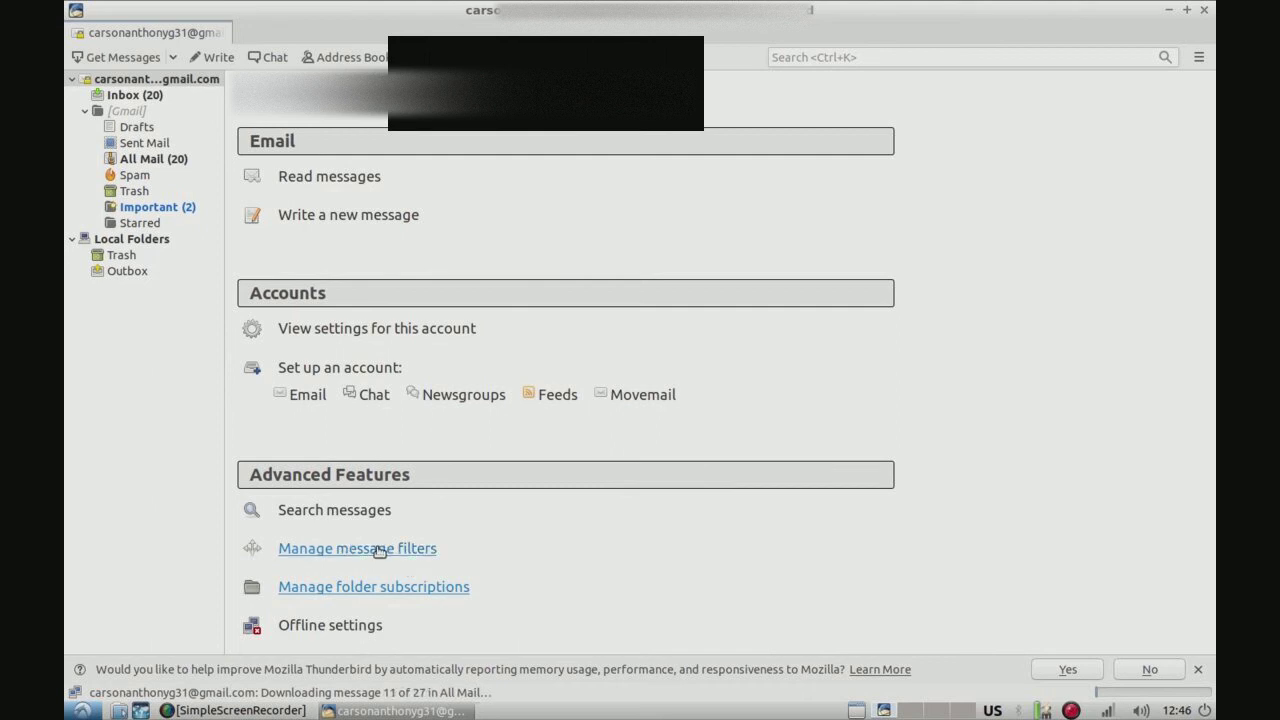
{"action": "left_click", "coordinate": [379, 550]}
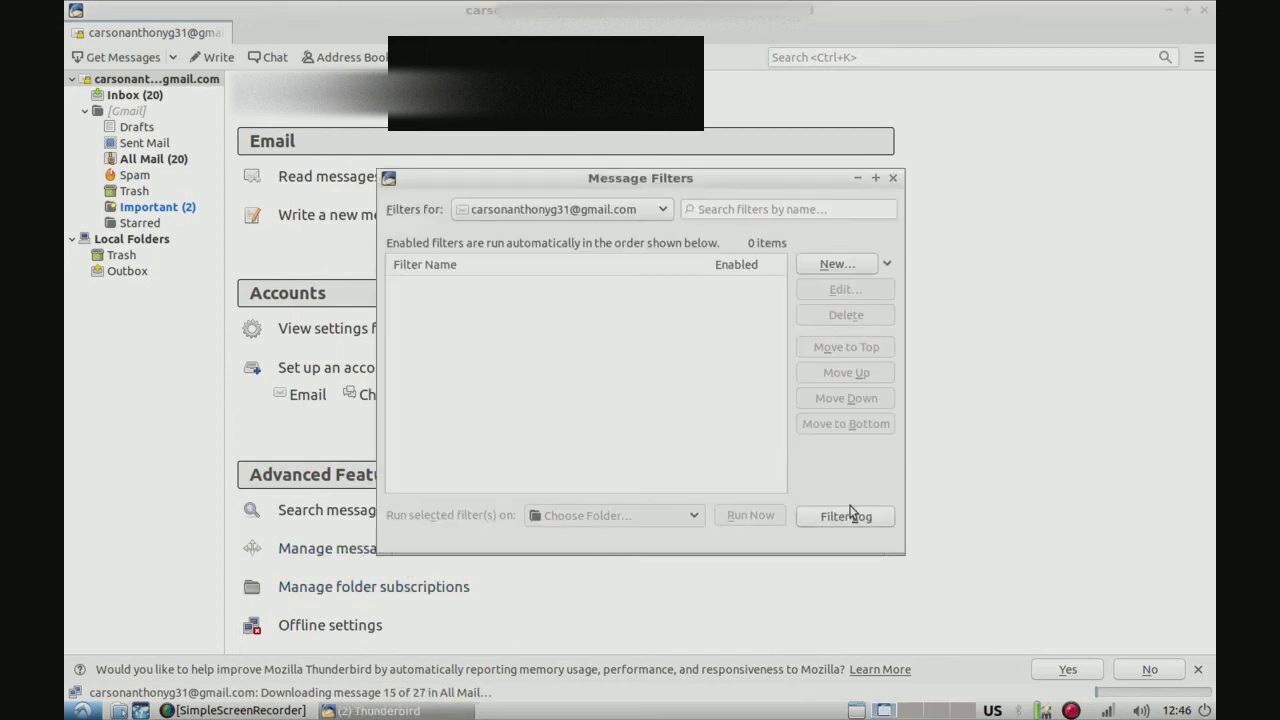
{"action": "left_click", "coordinate": [893, 179]}
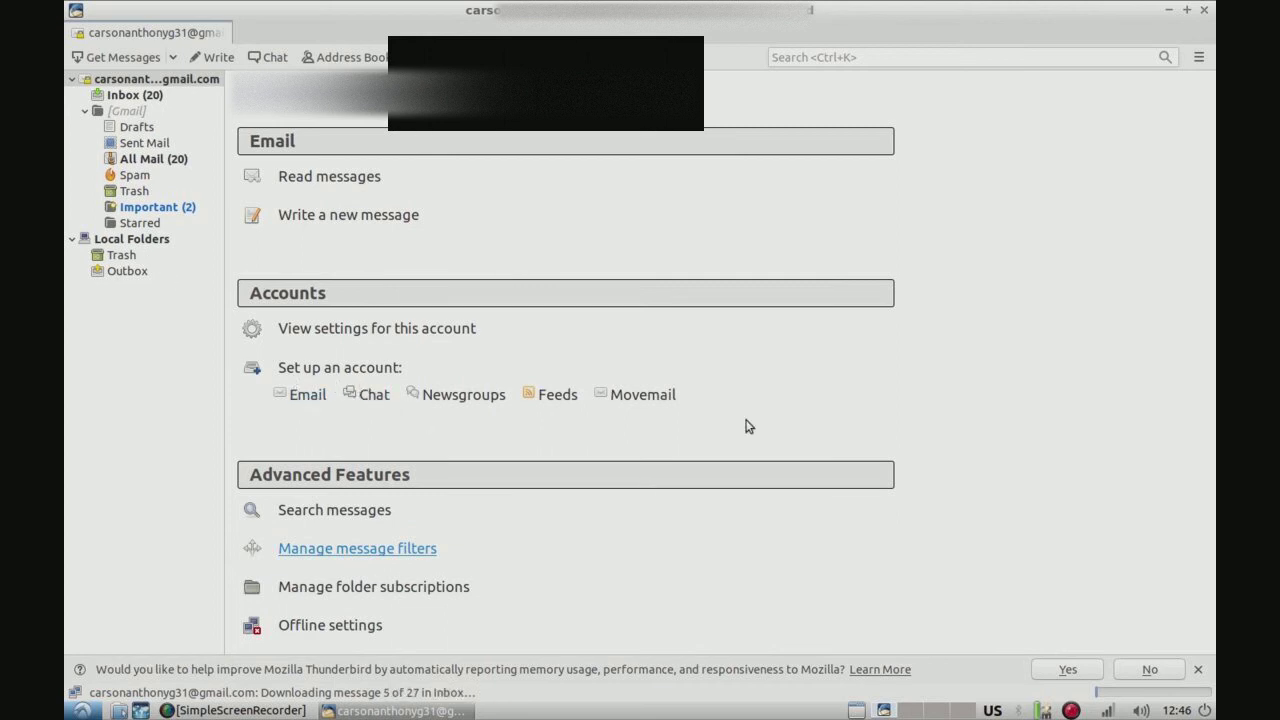
Step: Add a Thunderbird Mail desktop shortcut from Start > Internet, then restore Thunderbird
{"action": "left_click", "coordinate": [1168, 9]}
{"action": "left_click", "coordinate": [82, 710]}
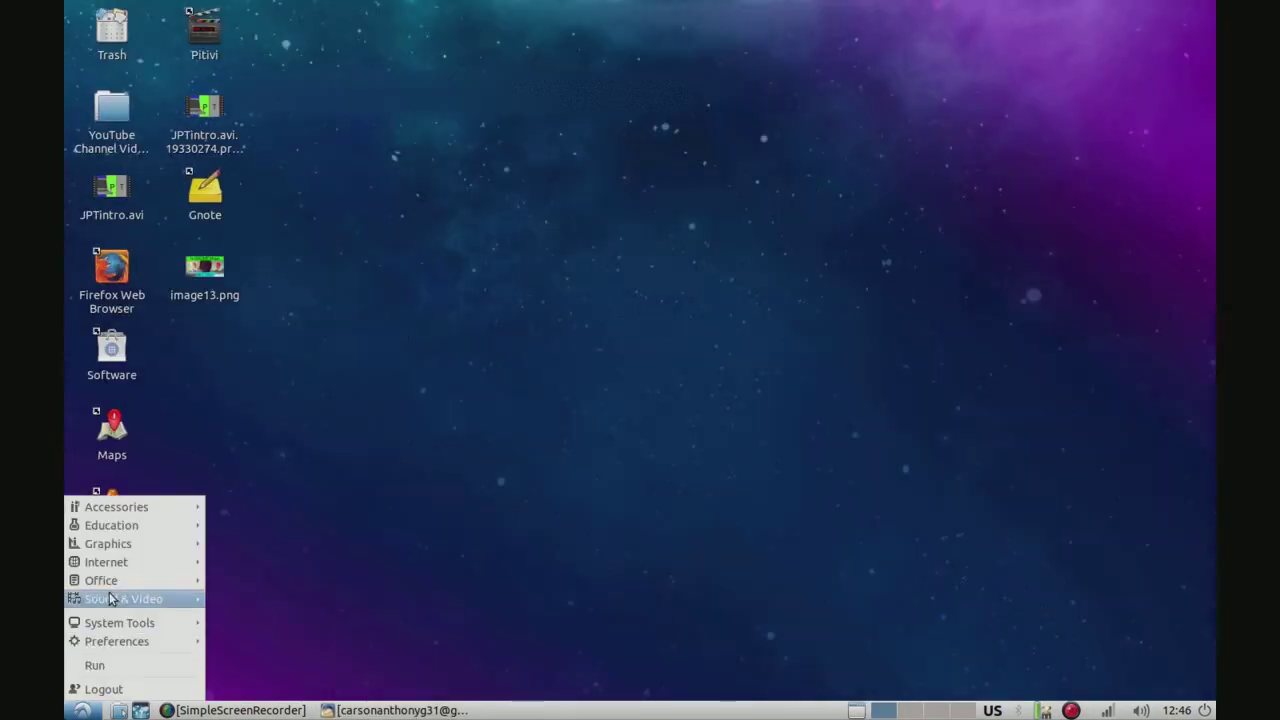
{"action": "mouse_move", "coordinate": [111, 558]}
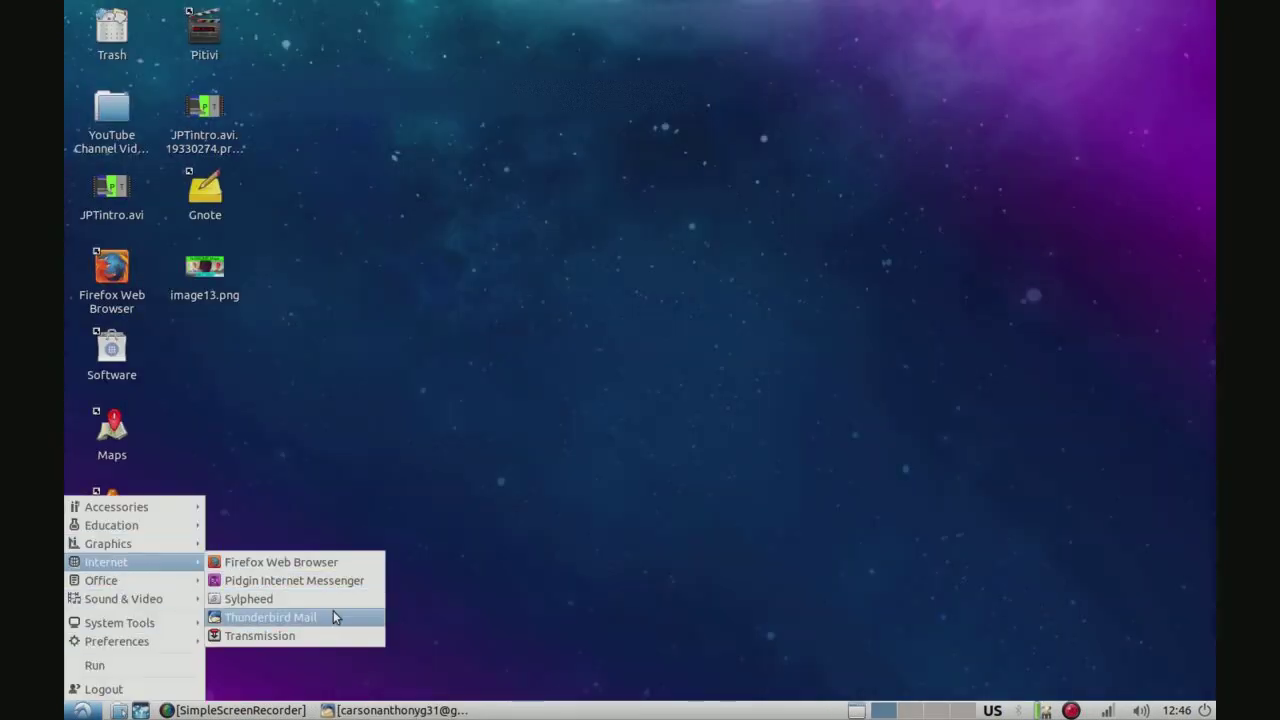
{"action": "right_click", "coordinate": [333, 610]}
{"action": "left_click", "coordinate": [421, 618]}
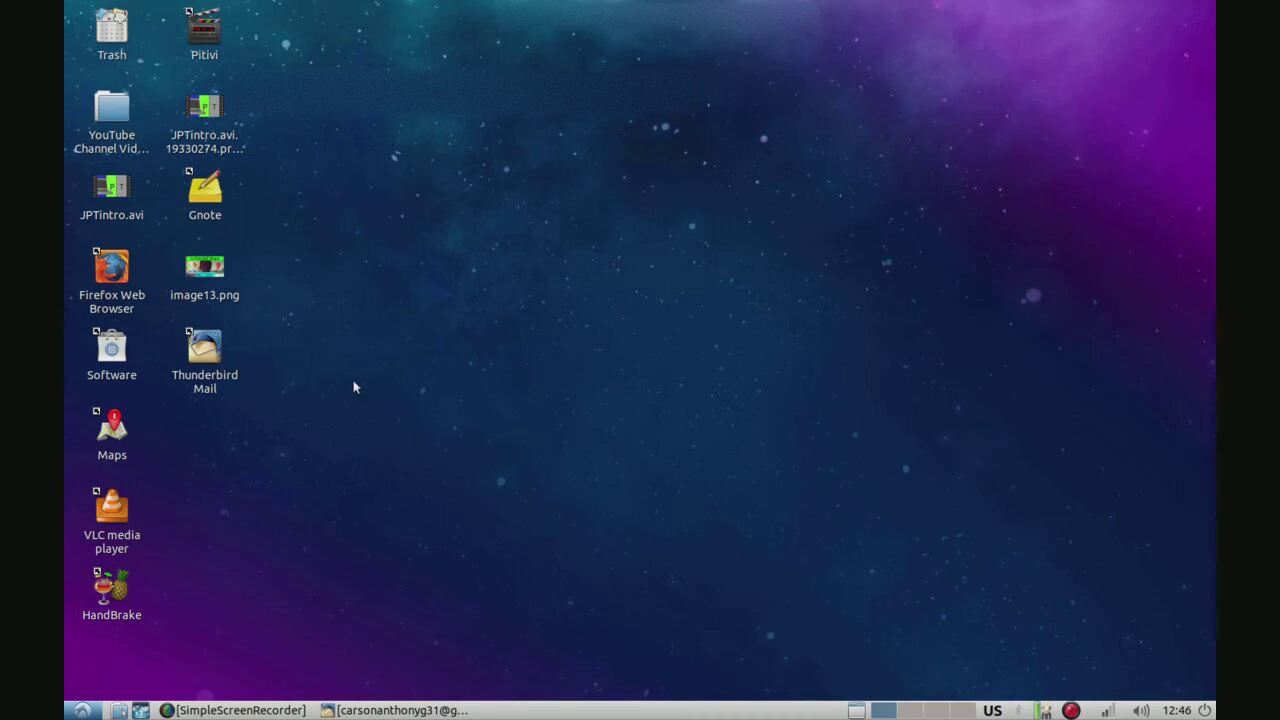
{"action": "left_click", "coordinate": [420, 710]}
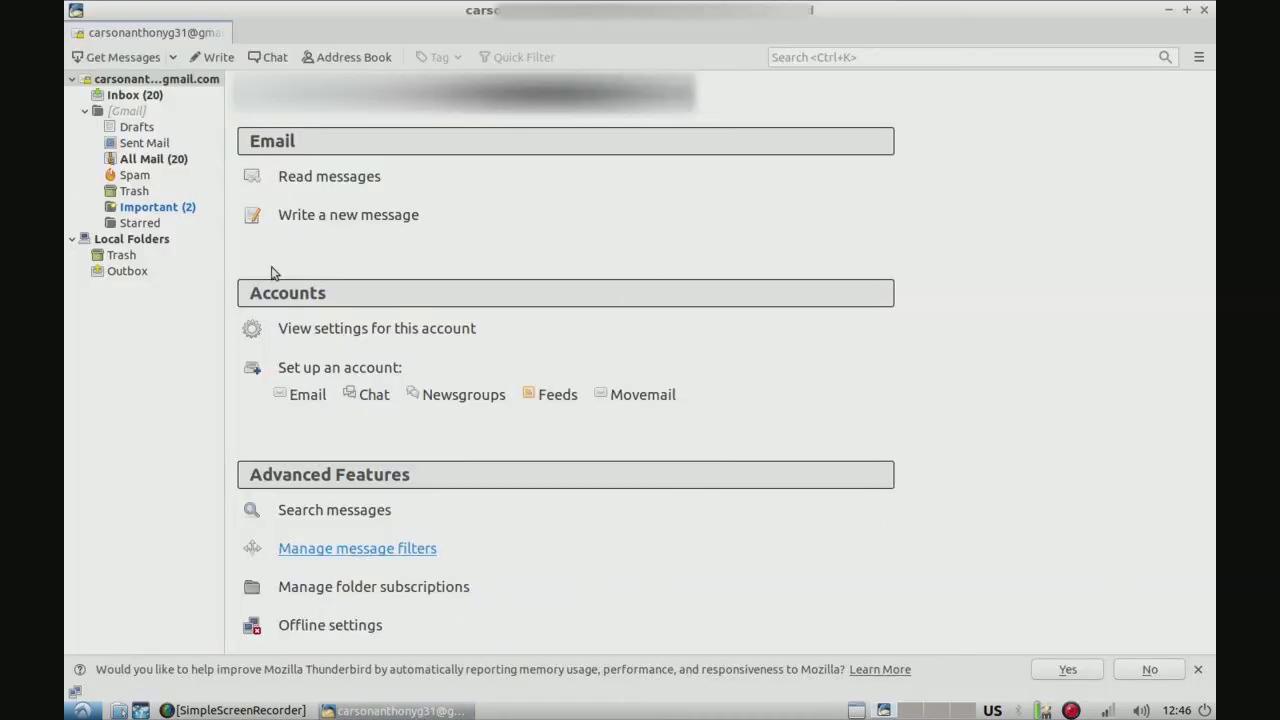
Step: Check Drafts and Sent Mail, decline usage reporting with No, then return to All Mail
{"action": "left_click", "coordinate": [130, 128]}
{"action": "left_click", "coordinate": [130, 144]}
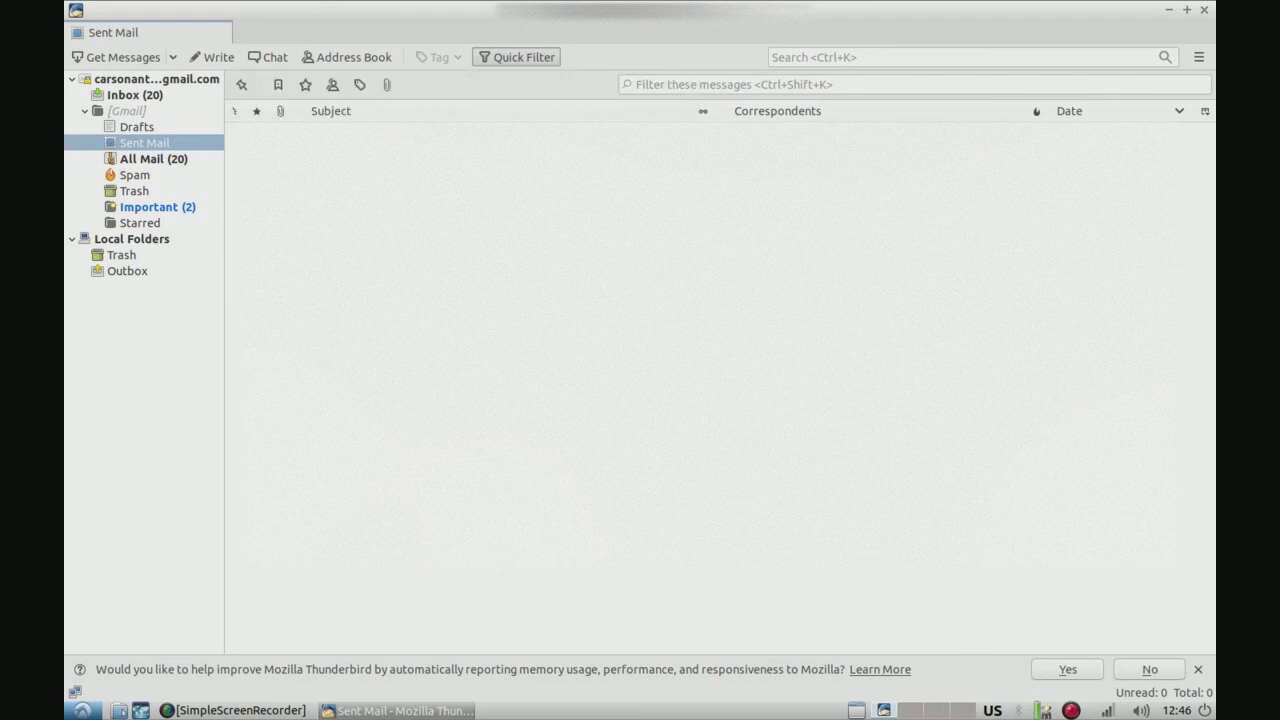
{"action": "left_click", "coordinate": [1149, 670]}
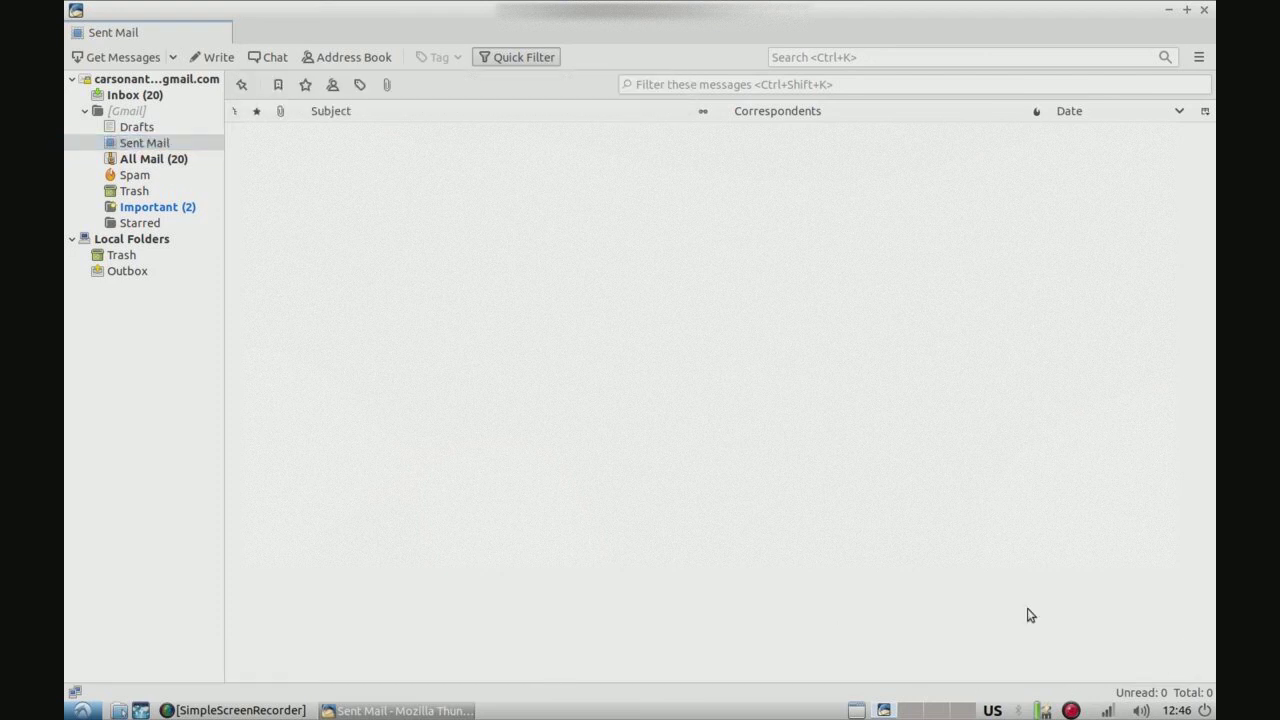
{"action": "left_click", "coordinate": [153, 159]}
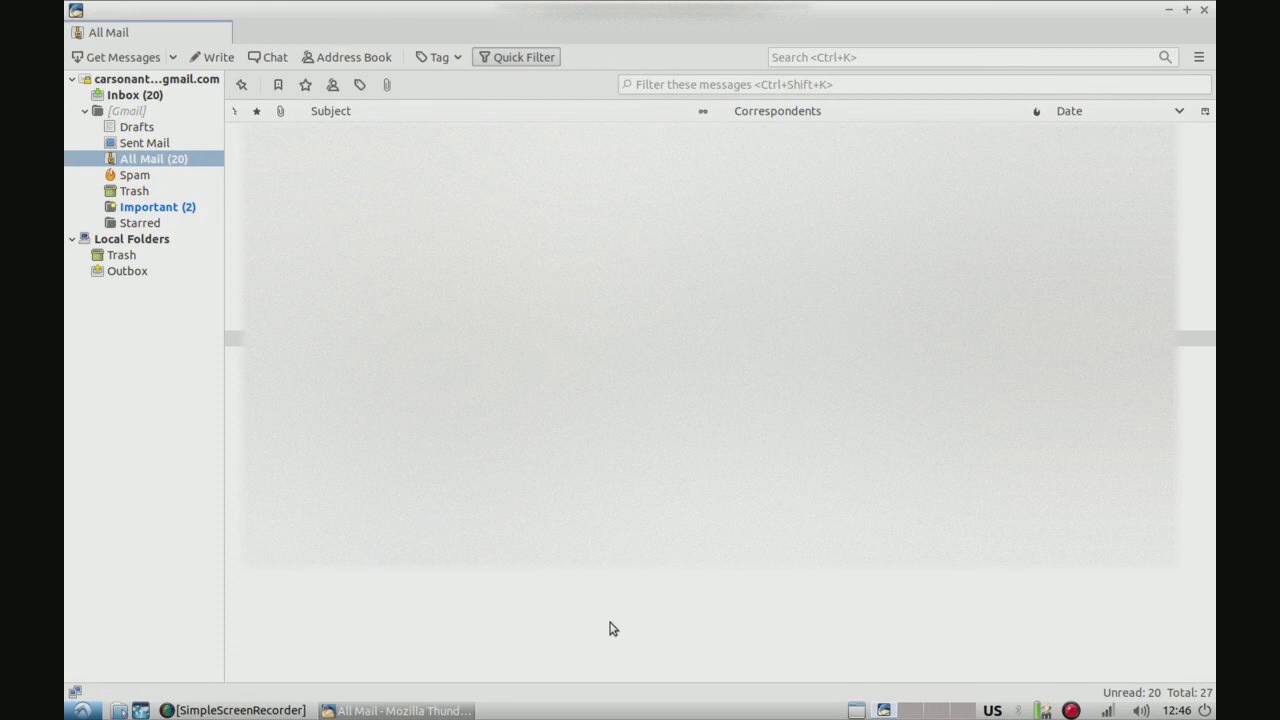
Step: Quit Thunderbird and restore SimpleScreenRecorder from the taskbar
{"action": "left_click", "coordinate": [1205, 11]}
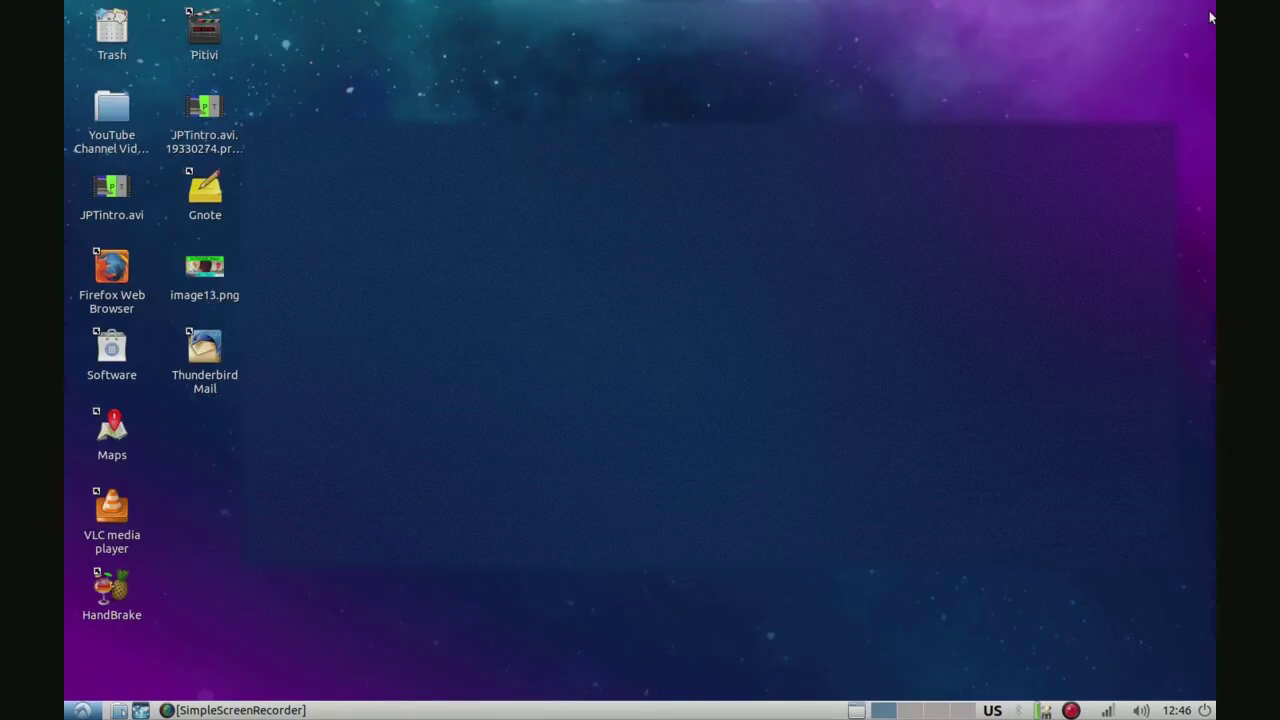
{"action": "left_click", "coordinate": [258, 711]}
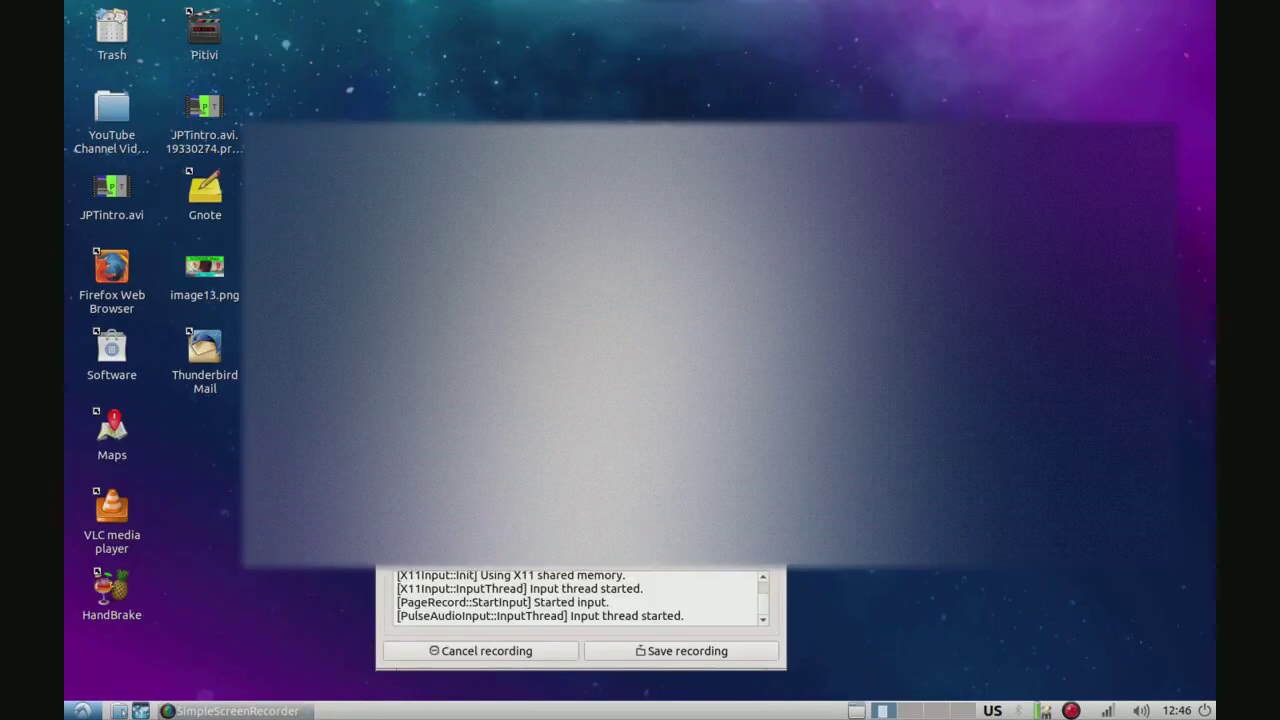